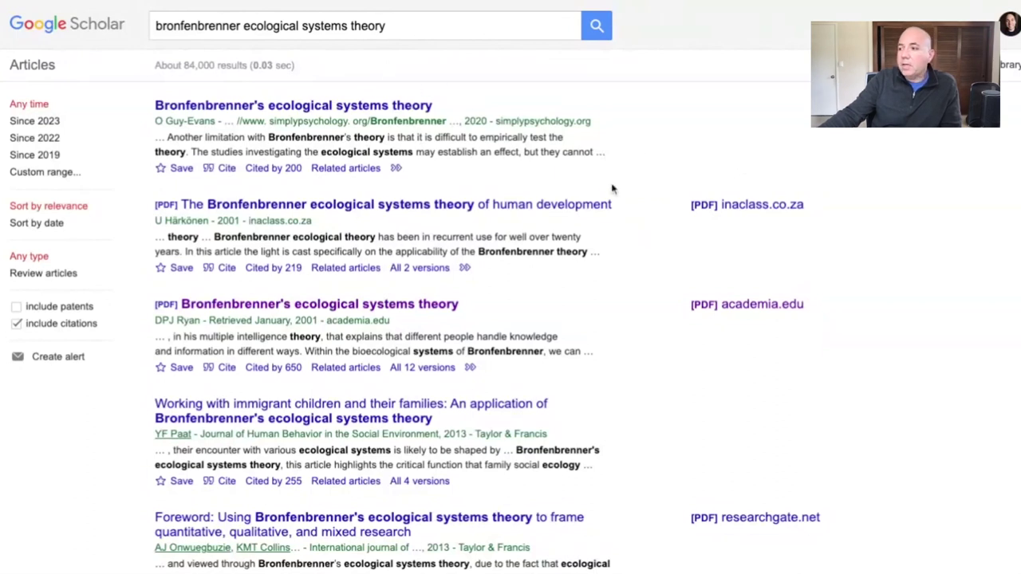
# Scroll the Google Scholar results for 'bronfenbrenner ecological systems theory' to find the 2007 article
pyautogui.scroll(-1, 616, 192)
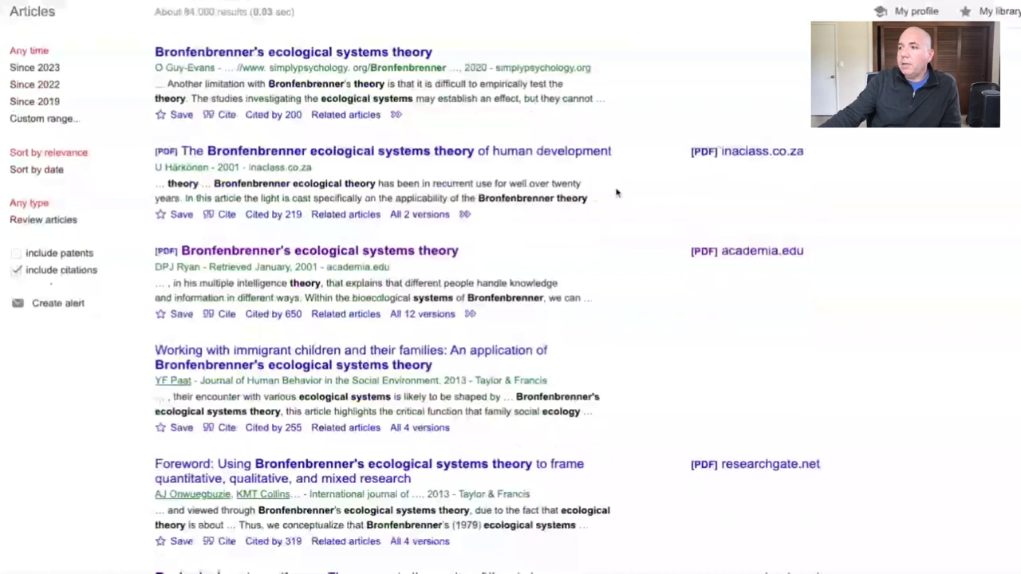
pyautogui.scroll(-2, 616, 193)
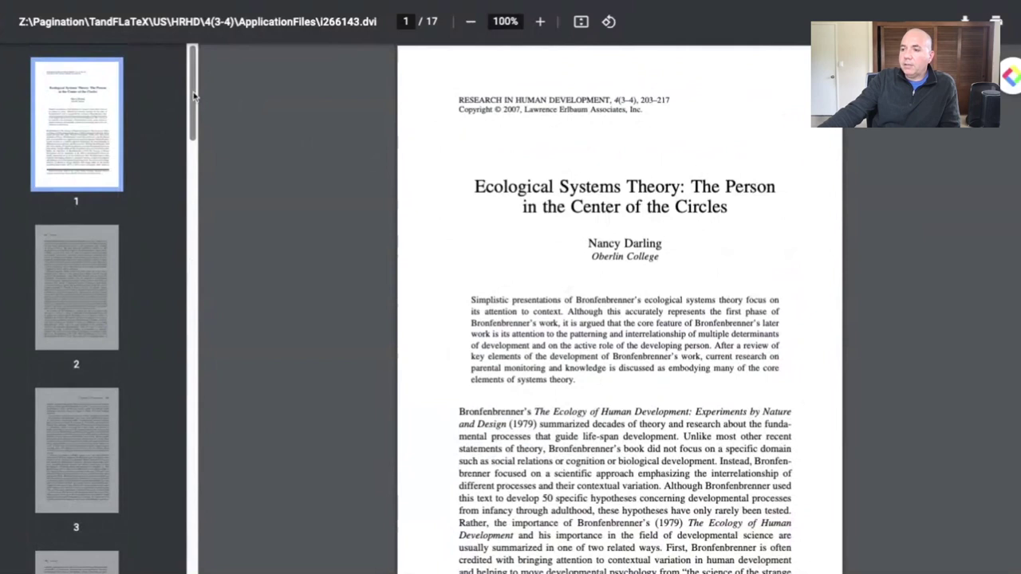
pyautogui.scroll(-20, 194, 96)
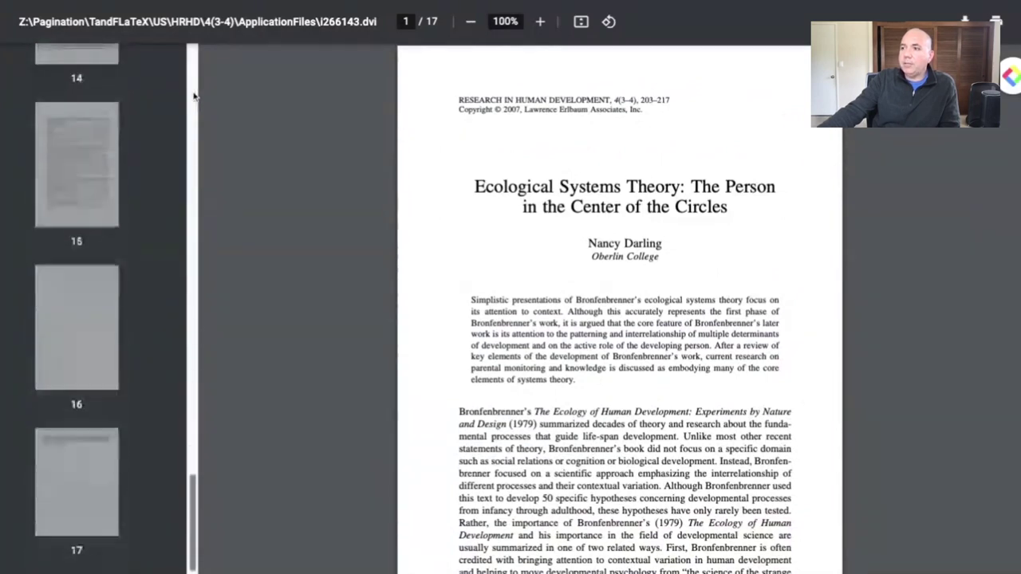
pyautogui.scroll(20, 193, 96)
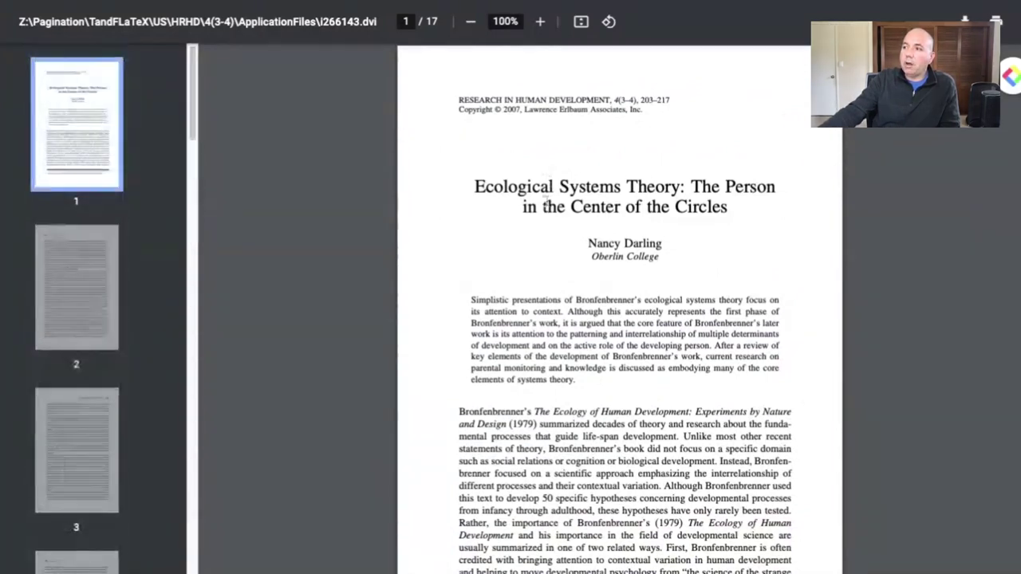
pyautogui.moveTo(473, 185); pyautogui.dragTo(660, 486)
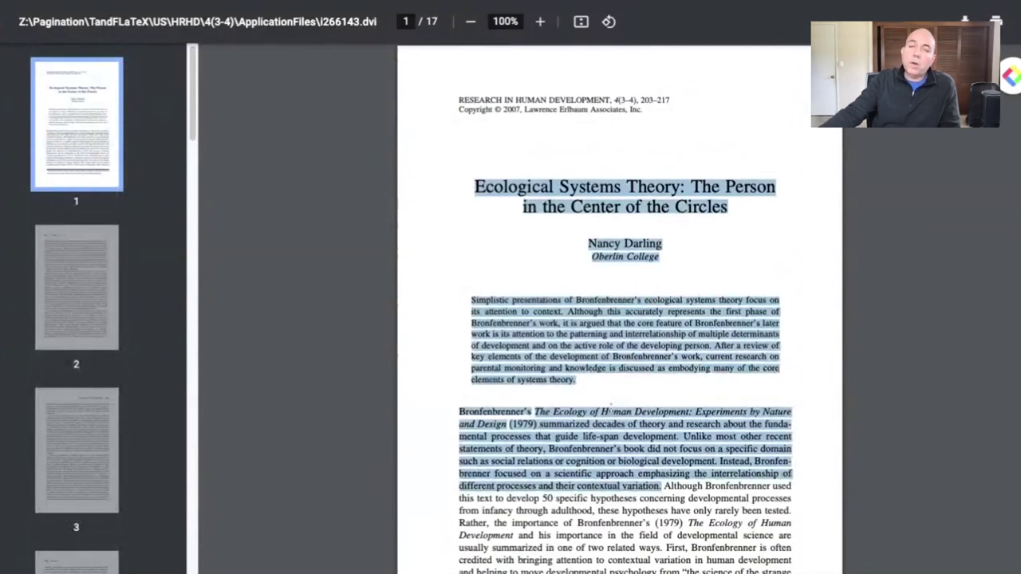
pyautogui.click(606, 409)
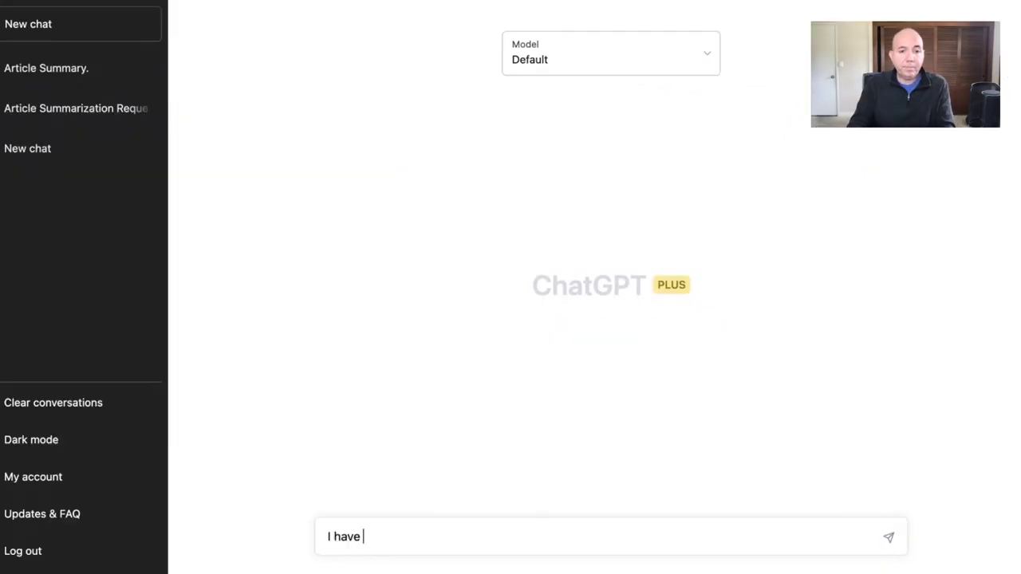
# Tell ChatGPT a long article will be uploaded in chunks for summarizing, then paste the first chunk
pyautogui.write('a long article tha')
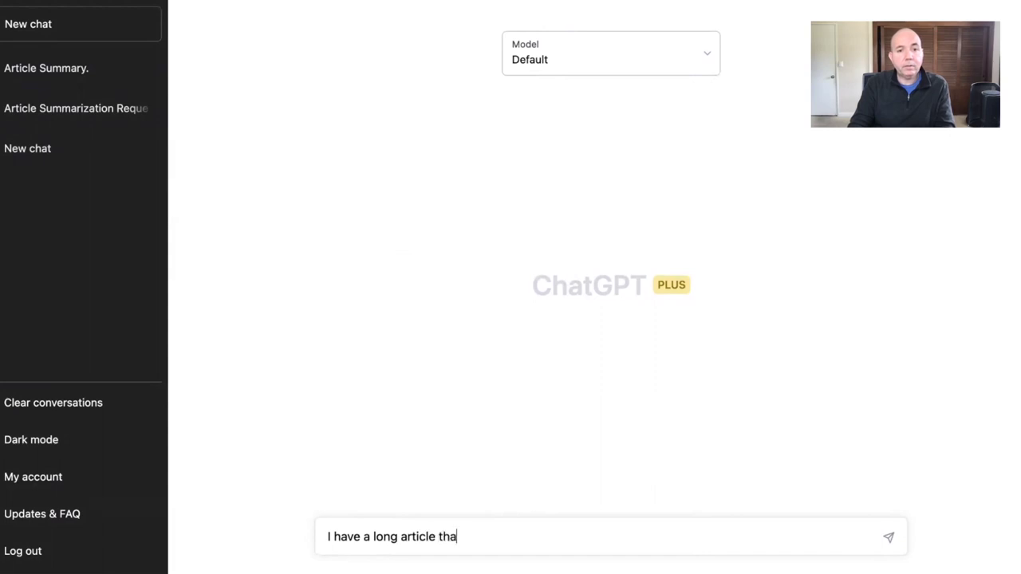
pyautogui.write("t I'd like you to summarz")
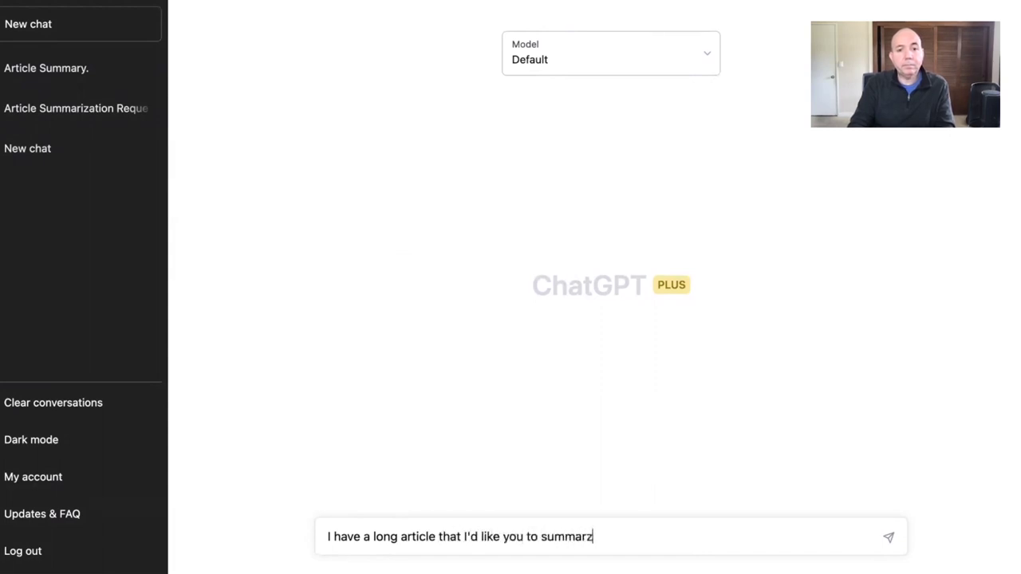
pyautogui.press('BackSpace')
pyautogui.write("ize. I'll upload it in chunks.")
pyautogui.press('Return')
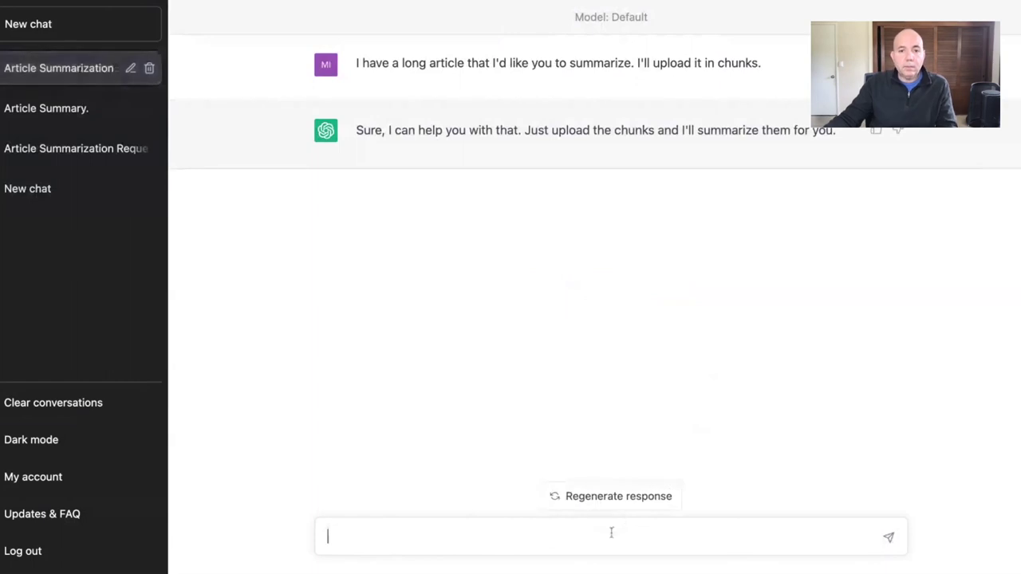
pyautogui.press('super+v')
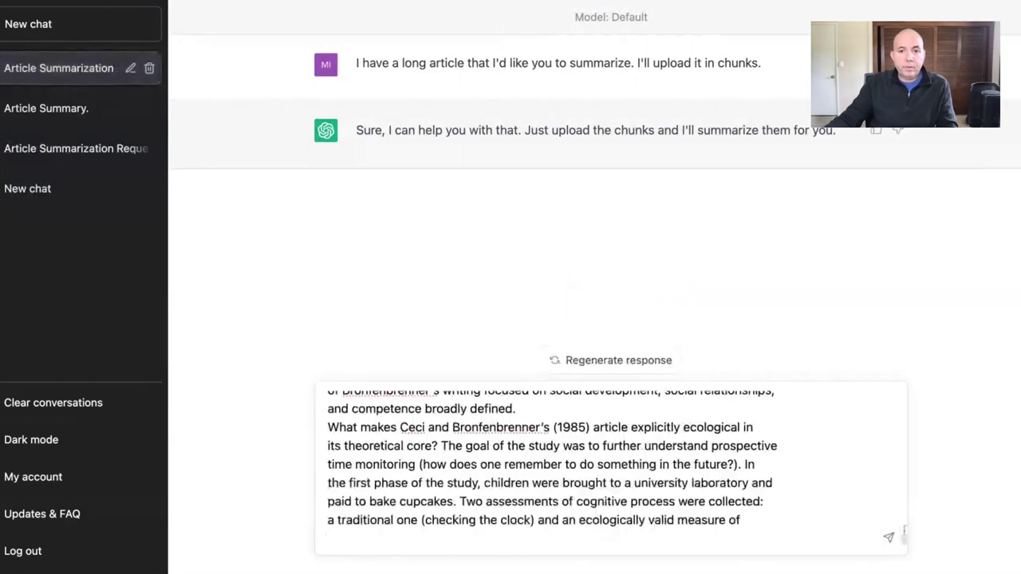
# Send the first chunk (APA citation and page 203), then paste and send the page 207 chunk
pyautogui.press('super+Up')
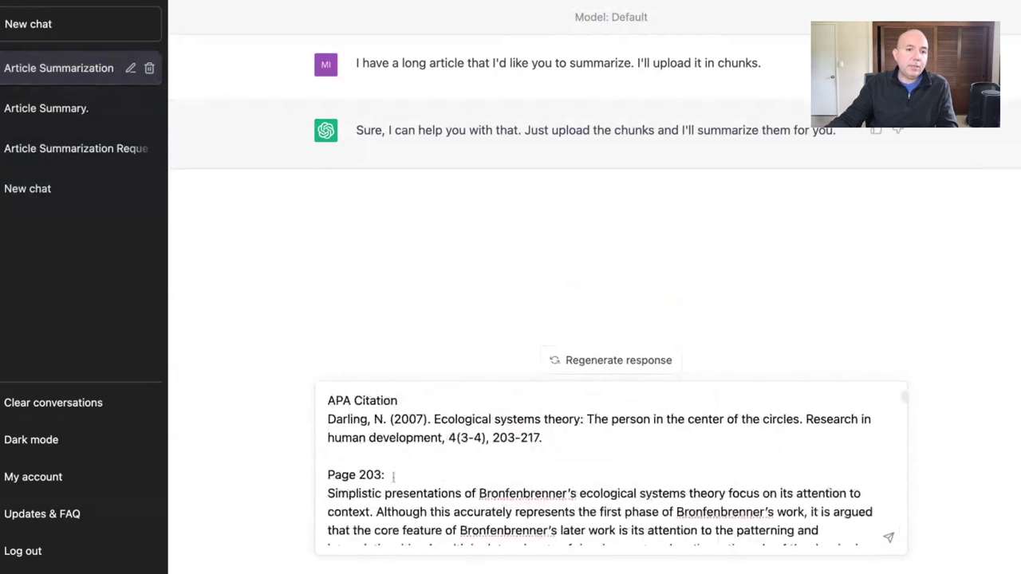
pyautogui.click(886, 536)
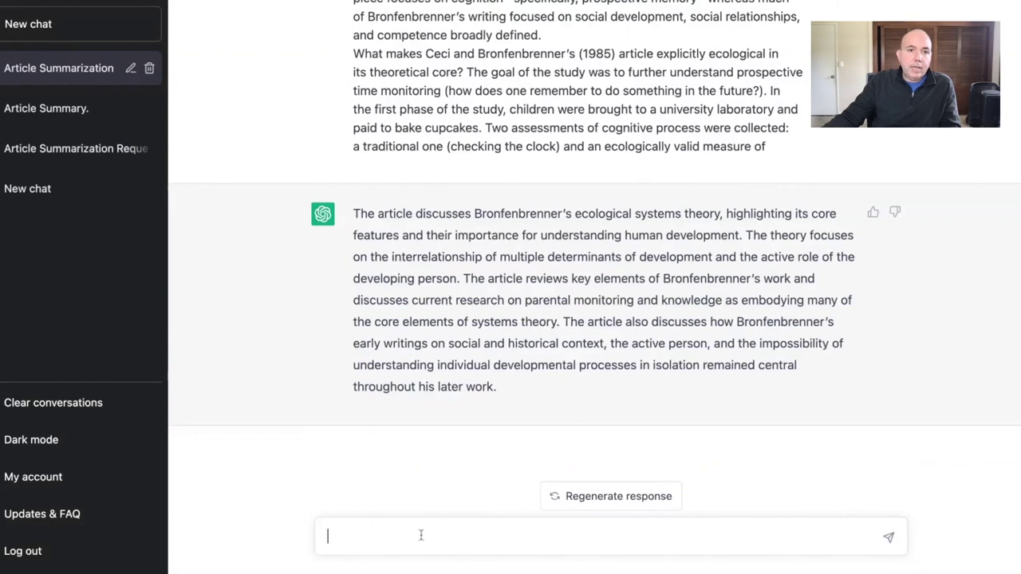
pyautogui.hotkey('ctrl', 'v')
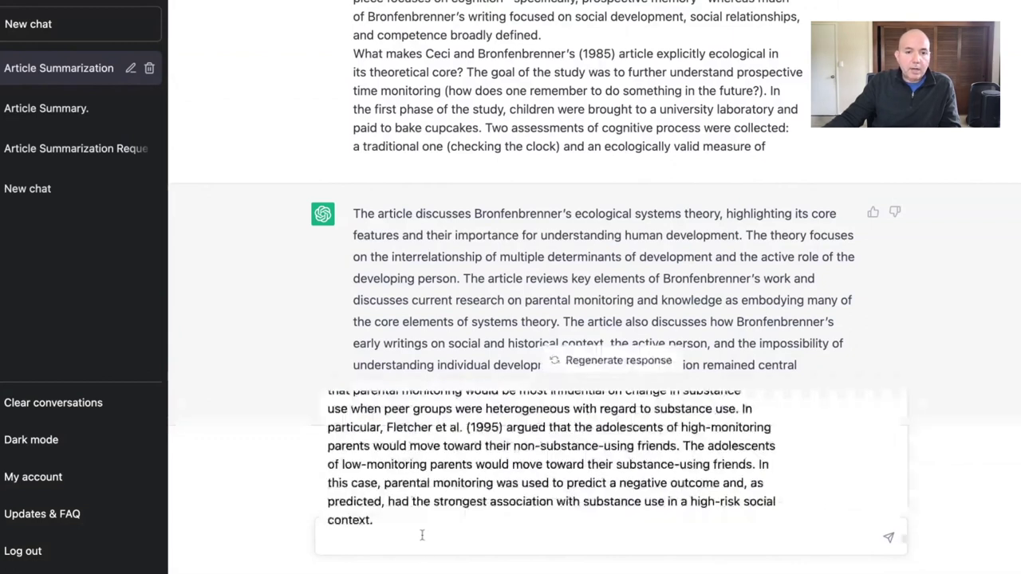
pyautogui.scroll(1, 906, 541)
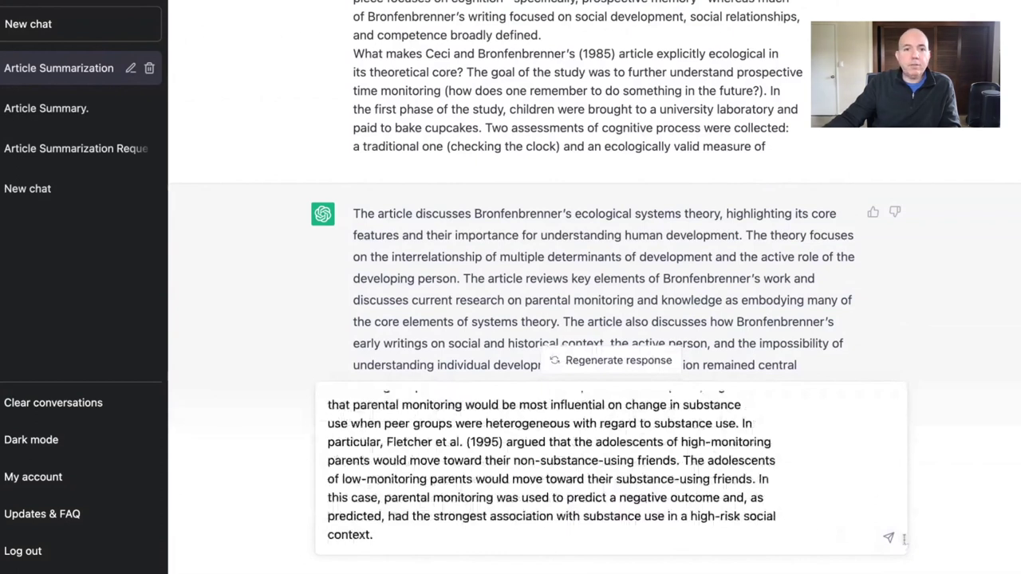
pyautogui.click(890, 539)
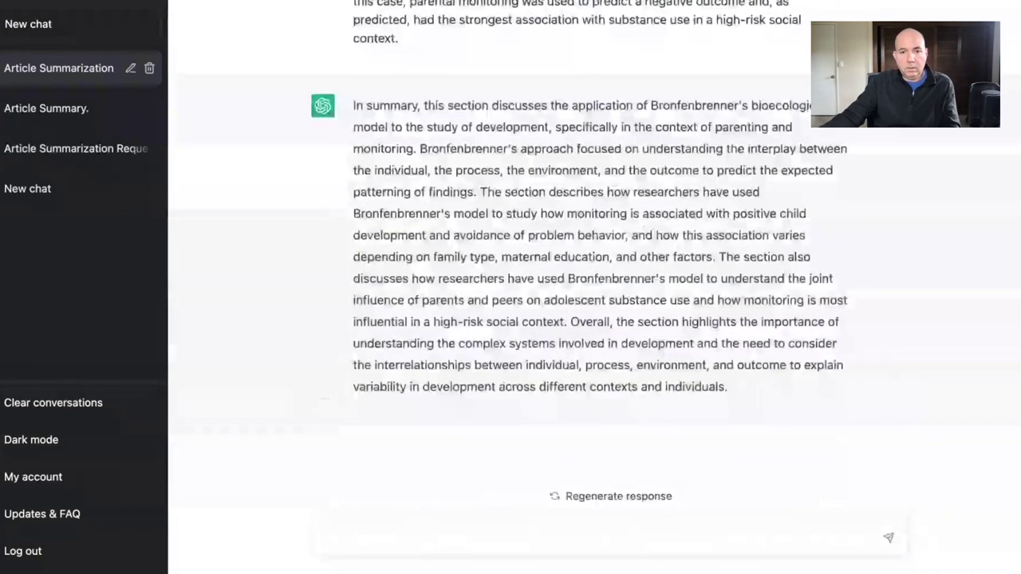
# Paste the page 211 'The Active Adolescent' through end text and send it as the final chunk
pyautogui.hotkey('ctrl', 'v')
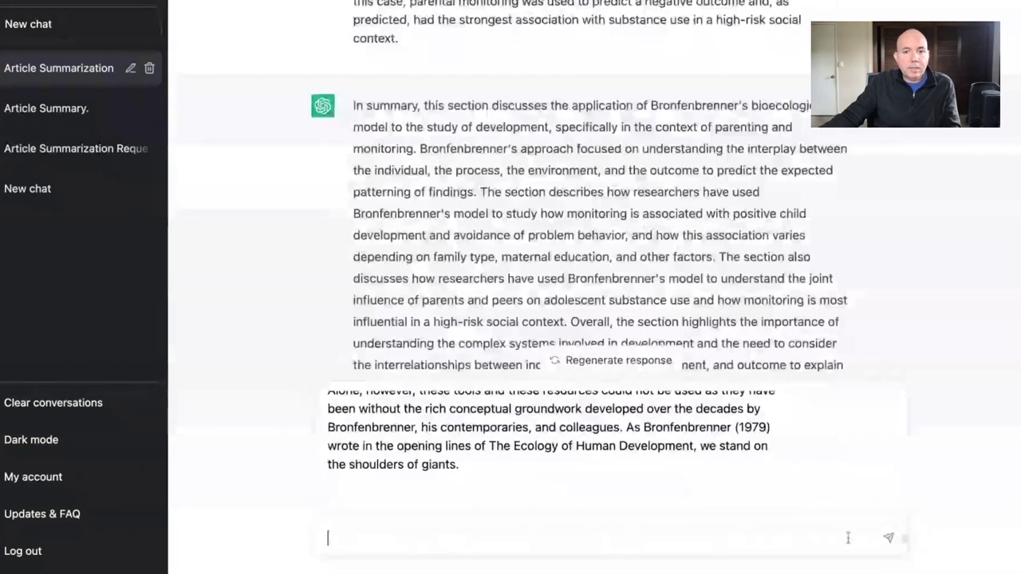
pyautogui.hotkey('ctrl', 'v')
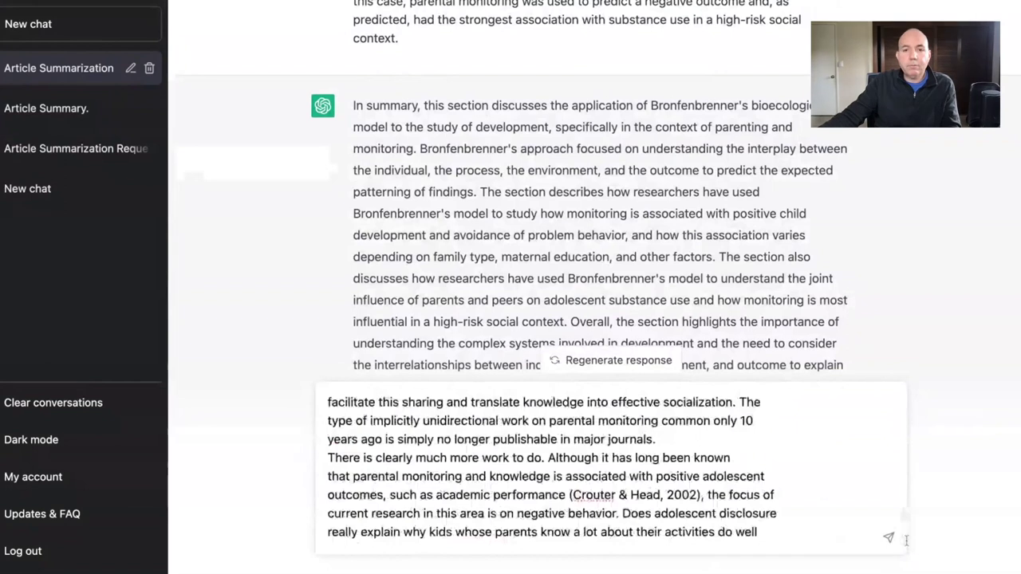
pyautogui.scroll(15, 906, 541)
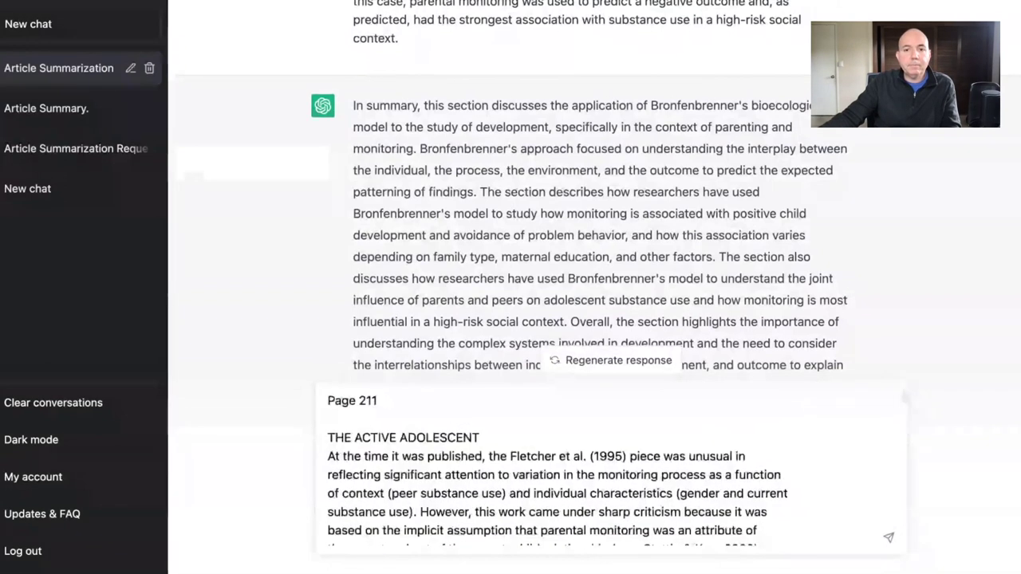
pyautogui.scroll(-5, 611, 471)
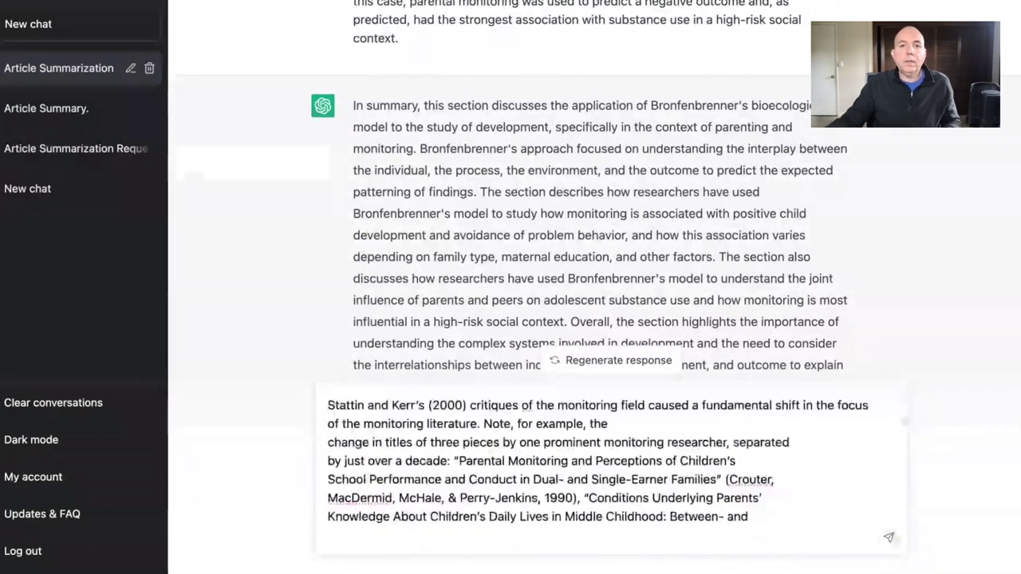
pyautogui.press('Return')
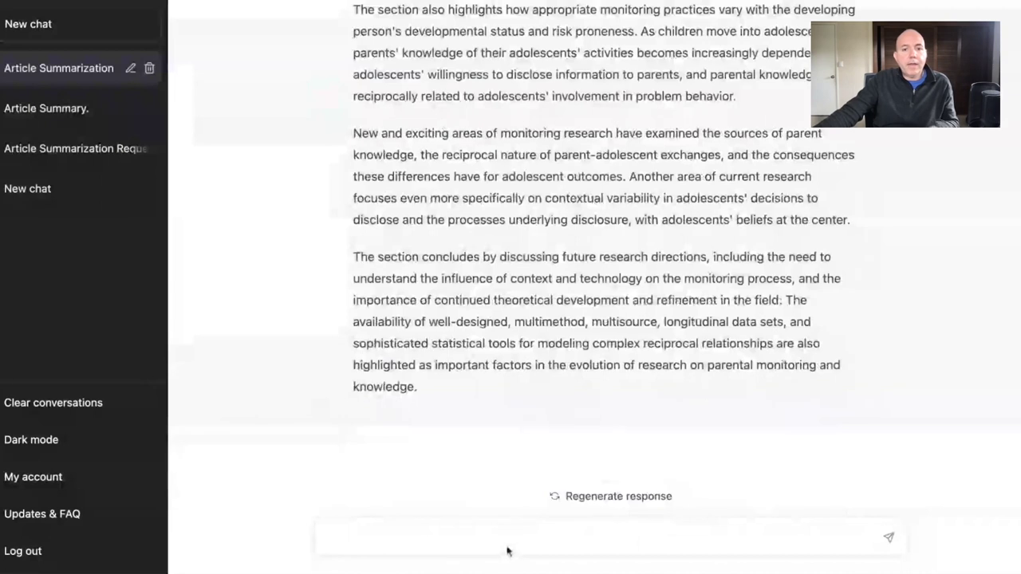
# Ask for a detailed summary of all the uploaded pages, then start a 25-key-facts request
pyautogui.write('Can you pr')
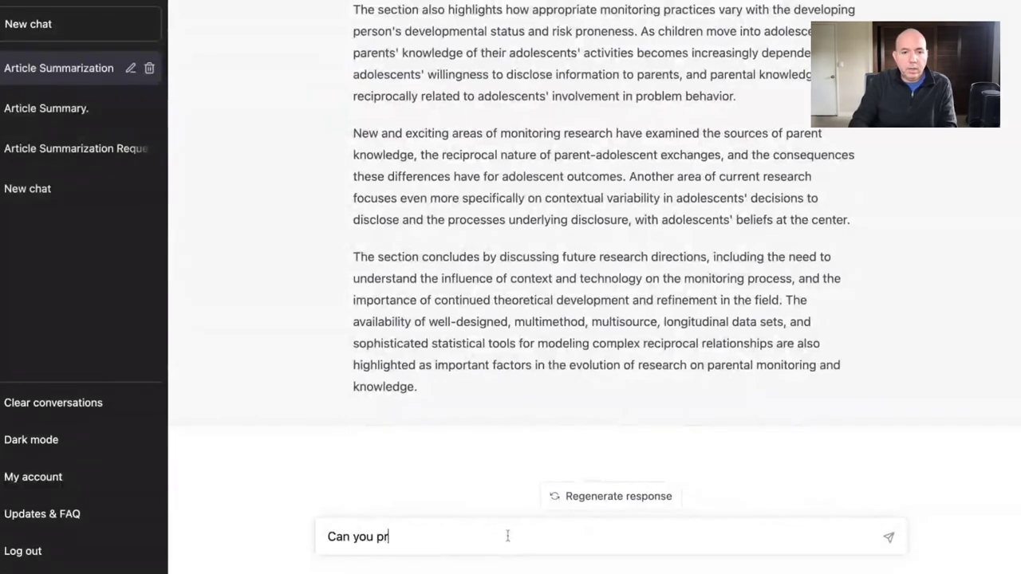
pyautogui.write('ovide a ')
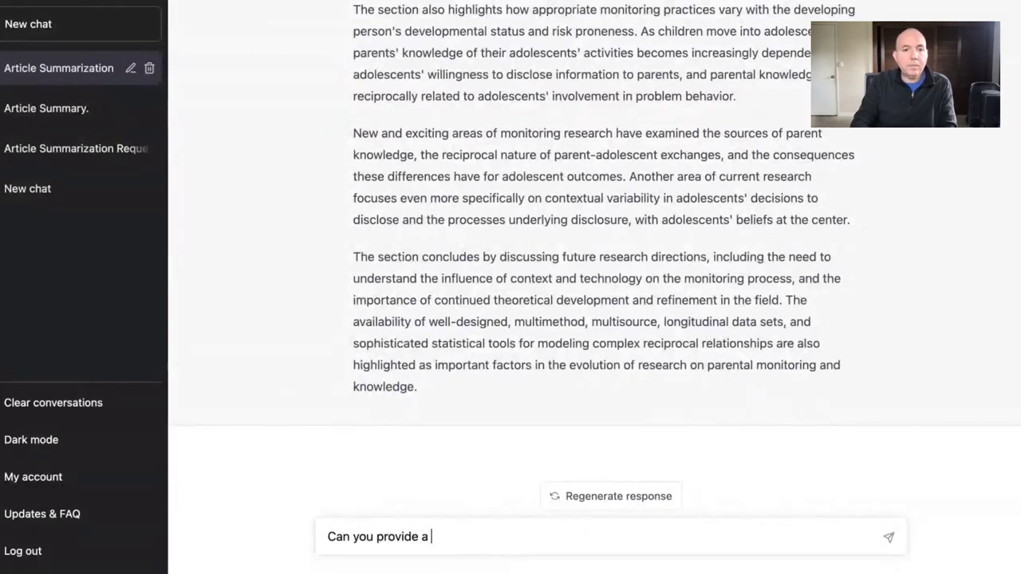
pyautogui.write('detaile')
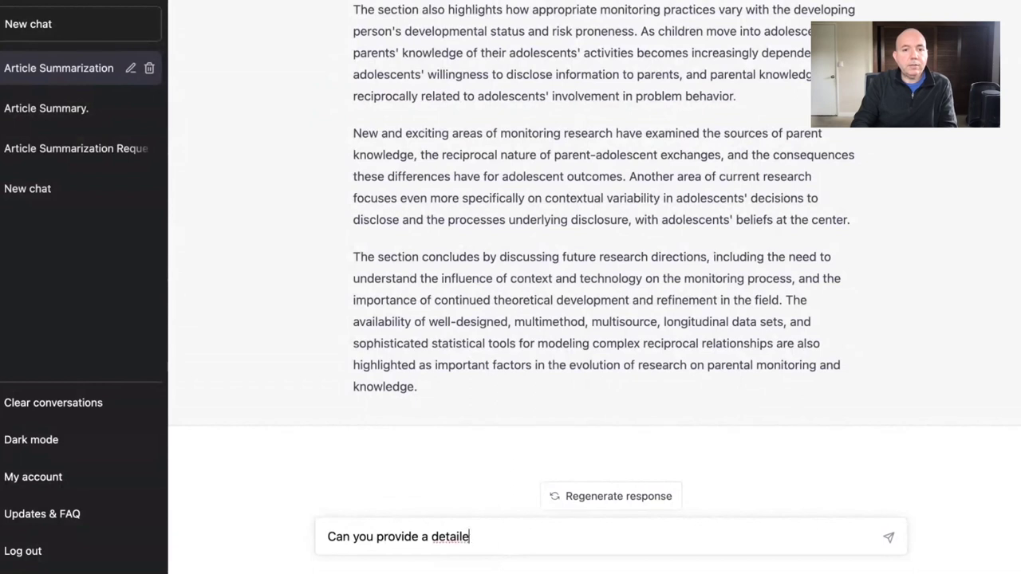
pyautogui.write('d summary of all t')
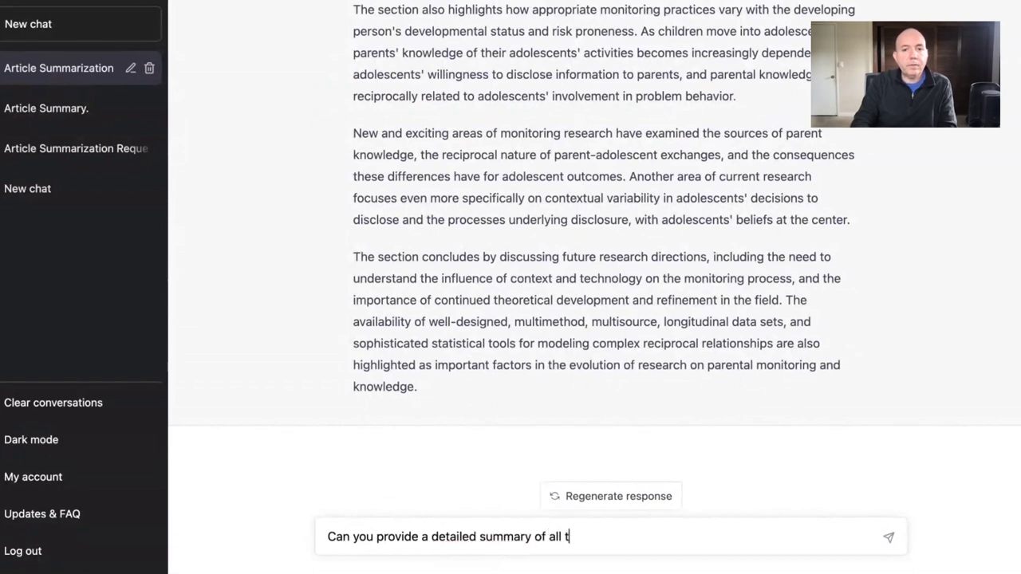
pyautogui.write('he pages u')
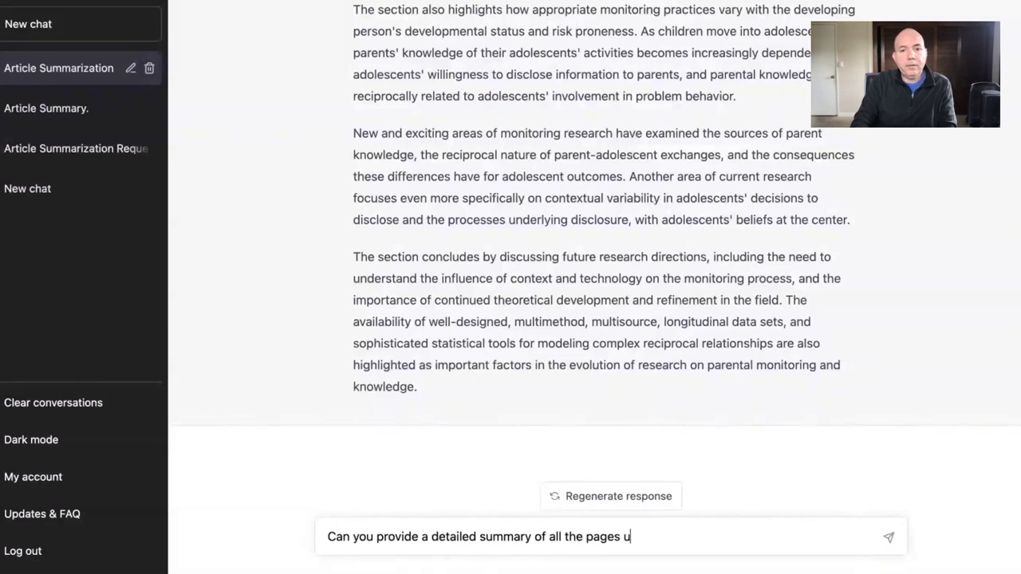
pyautogui.write('ploaded above?')
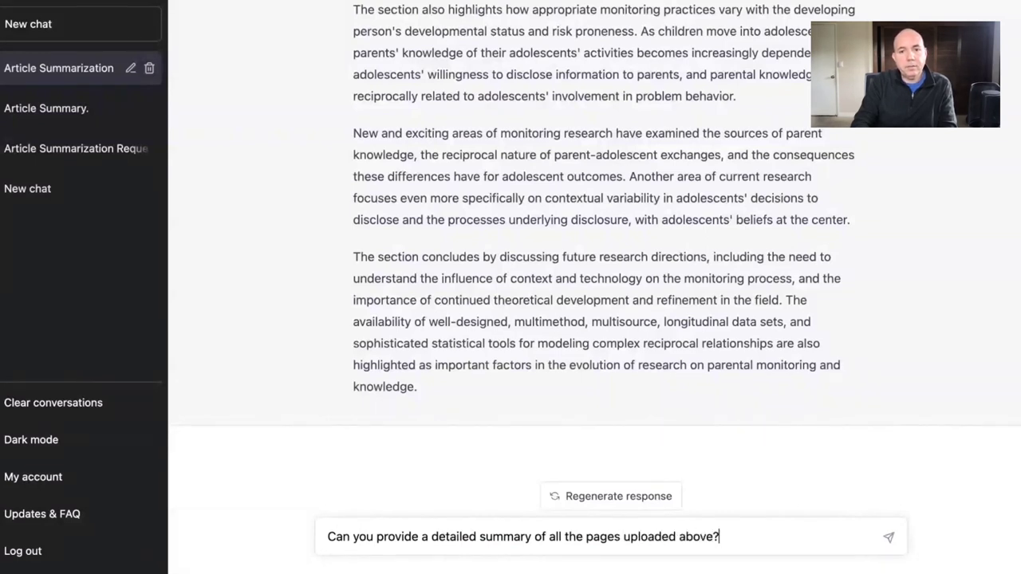
pyautogui.press('Return')
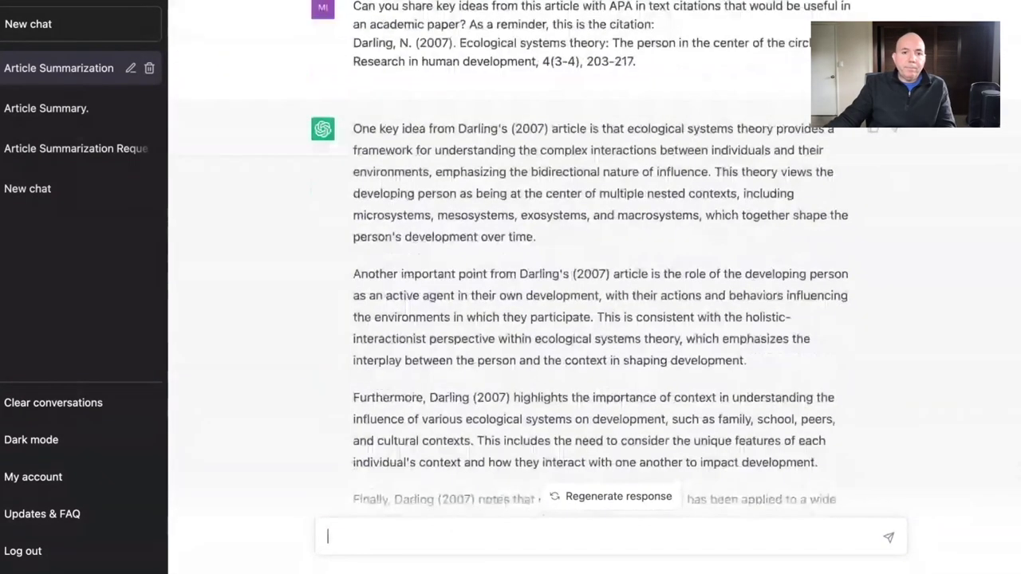
pyautogui.scroll(-3, 650, 506)
pyautogui.write('Can you give m')
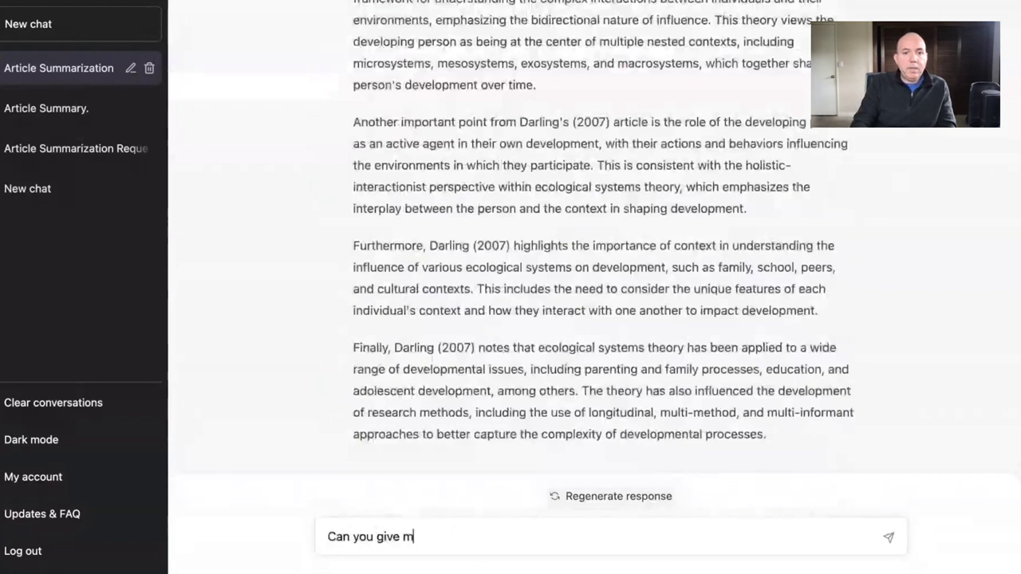
pyautogui.write('e 25 key facts from ')
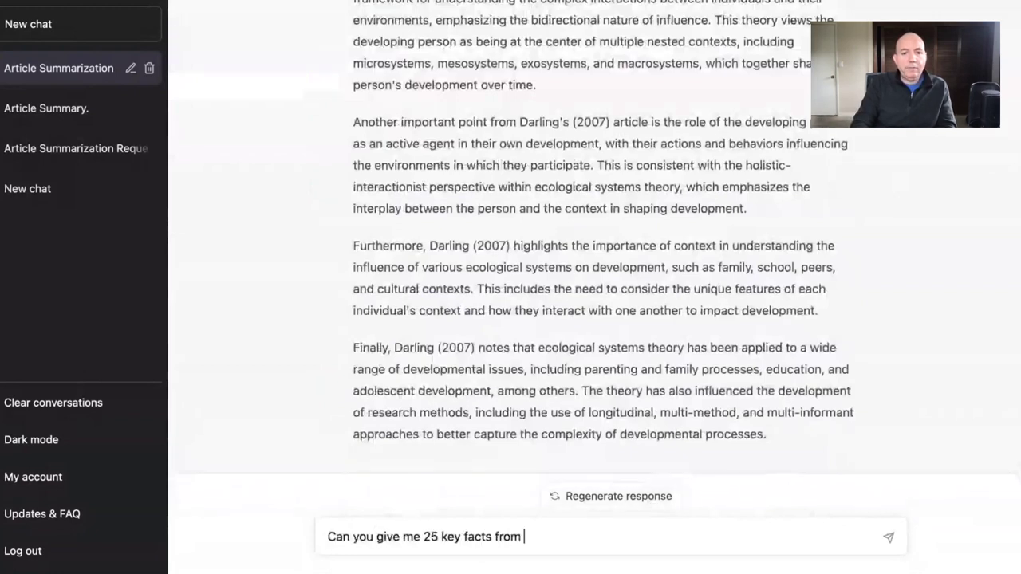
pyautogui.write('this article with the intext')
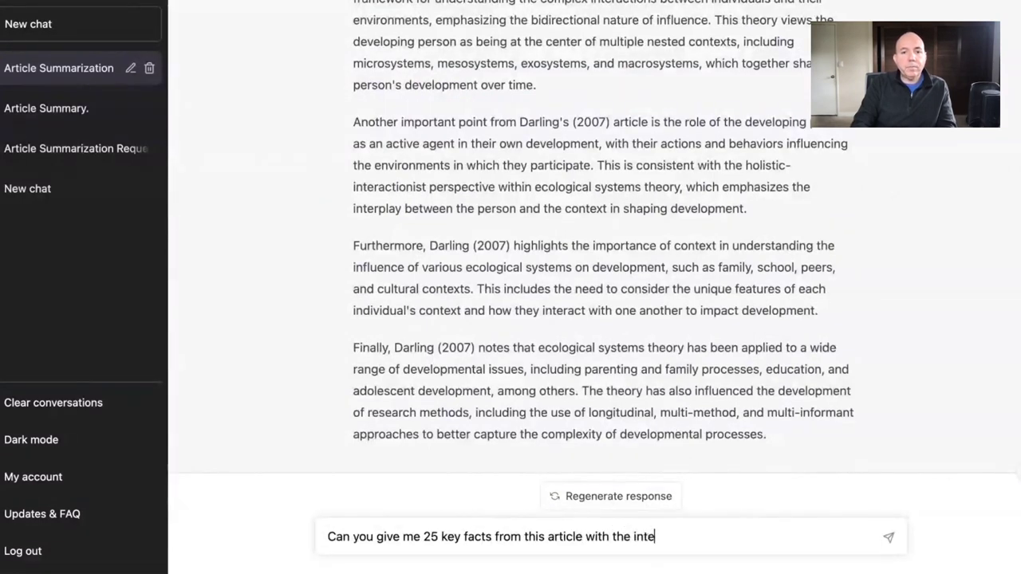
# Finish and send the request for 25 key facts with in-text APA citations and page numbers
pyautogui.press('BackSpace')
pyautogui.press('BackSpace')
pyautogui.press('BackSpace')
pyautogui.press('BackSpace')
pyautogui.write('text aff')
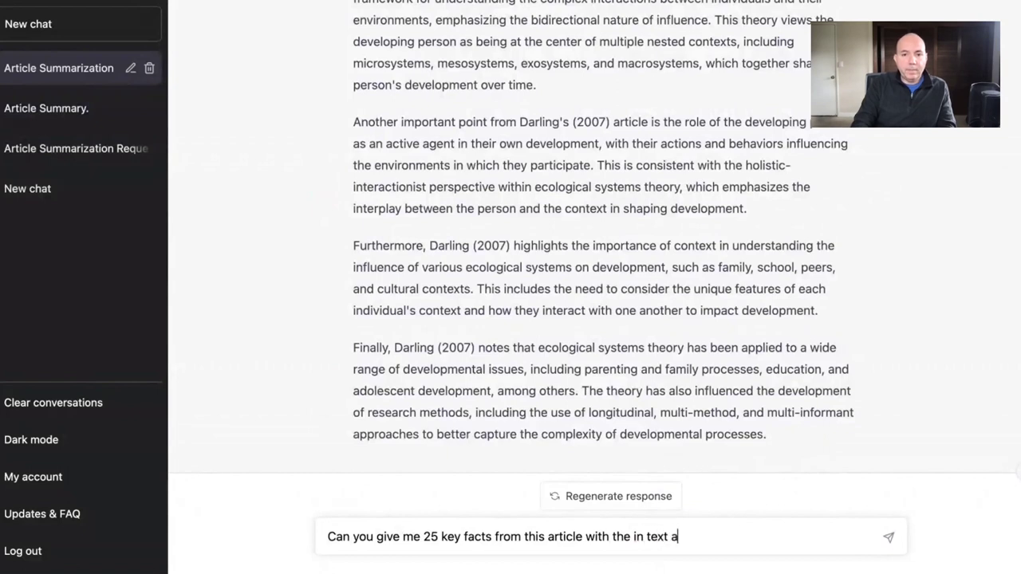
pyautogui.press('BackSpace')
pyautogui.press('BackSpace')
pyautogui.press('BackSpace')
pyautogui.write('APA ci')
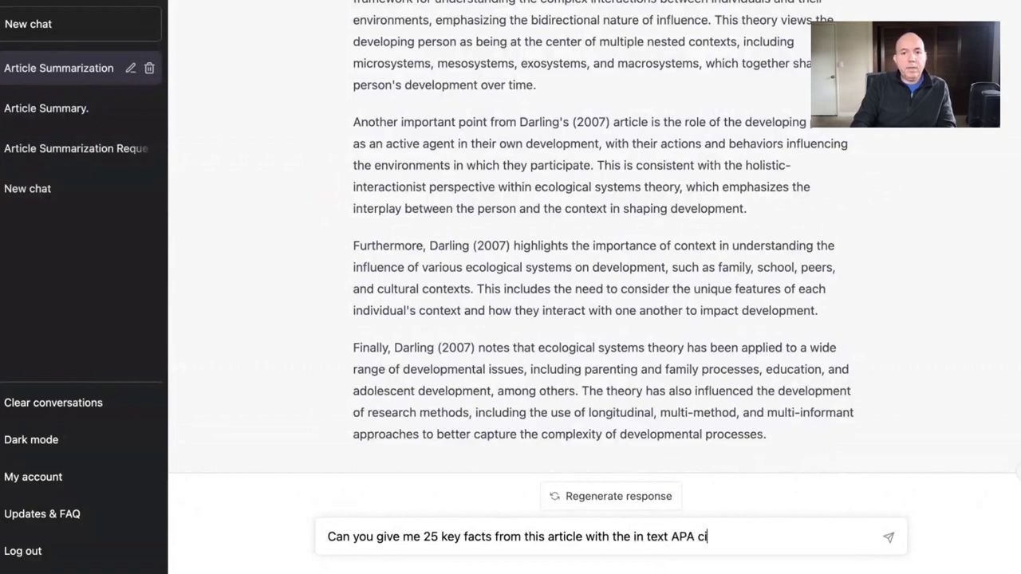
pyautogui.write('tation and ')
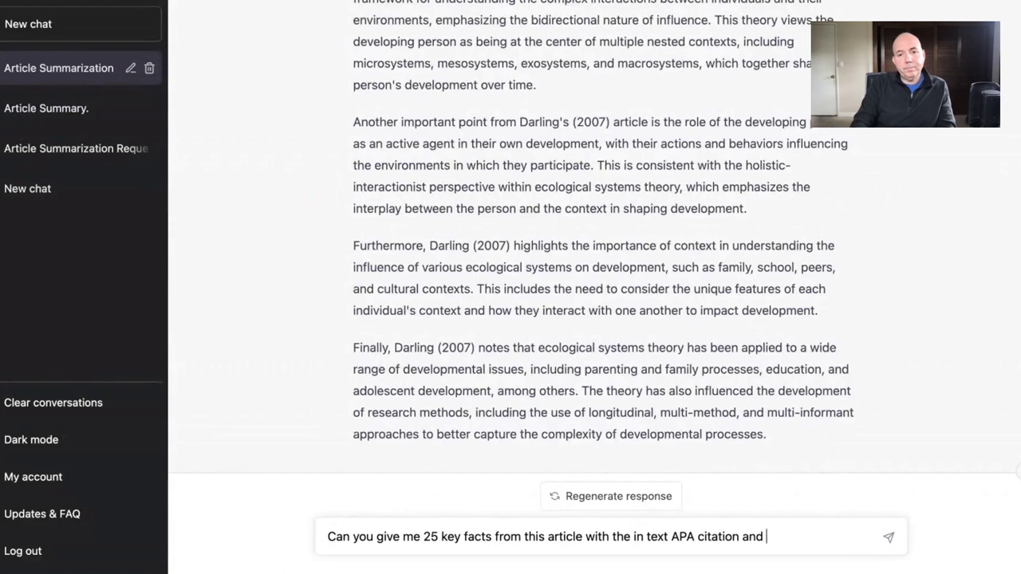
pyautogui.write('page numbers?')
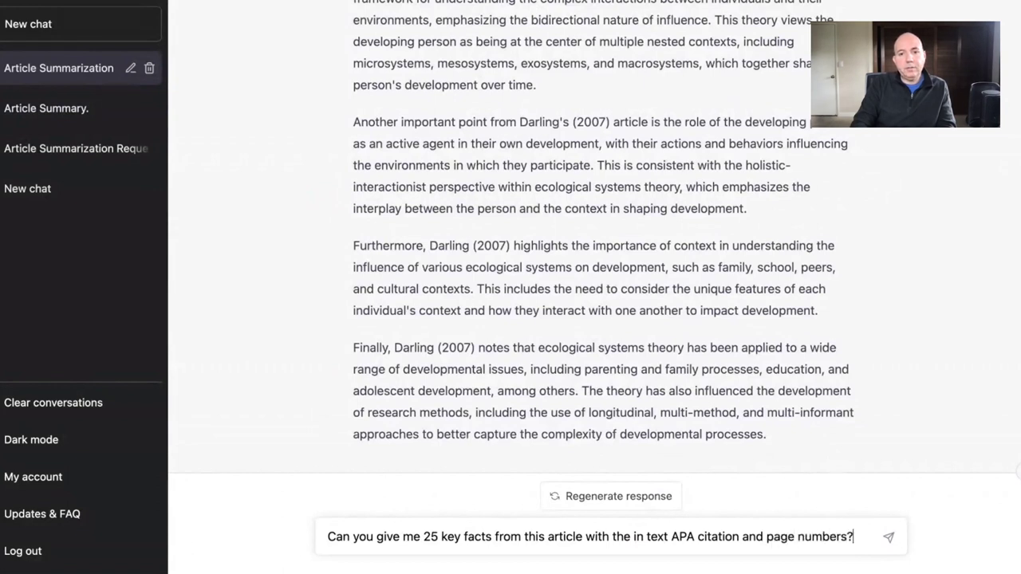
pyautogui.press('Return')
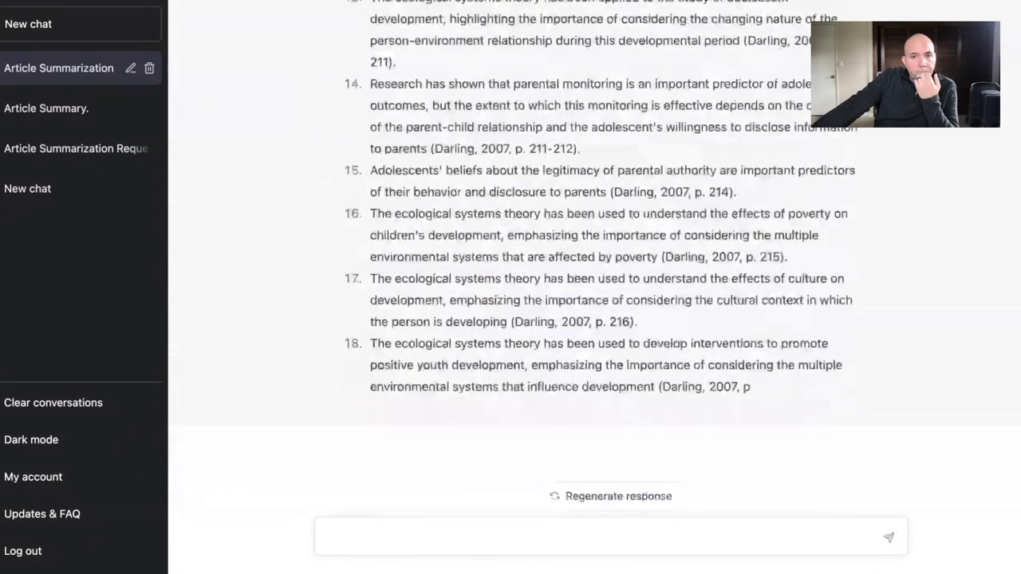
# Read through the Darling (2007) cited key facts, then complete the 'Person at the Center' question
pyautogui.scroll(8, 598, 240)
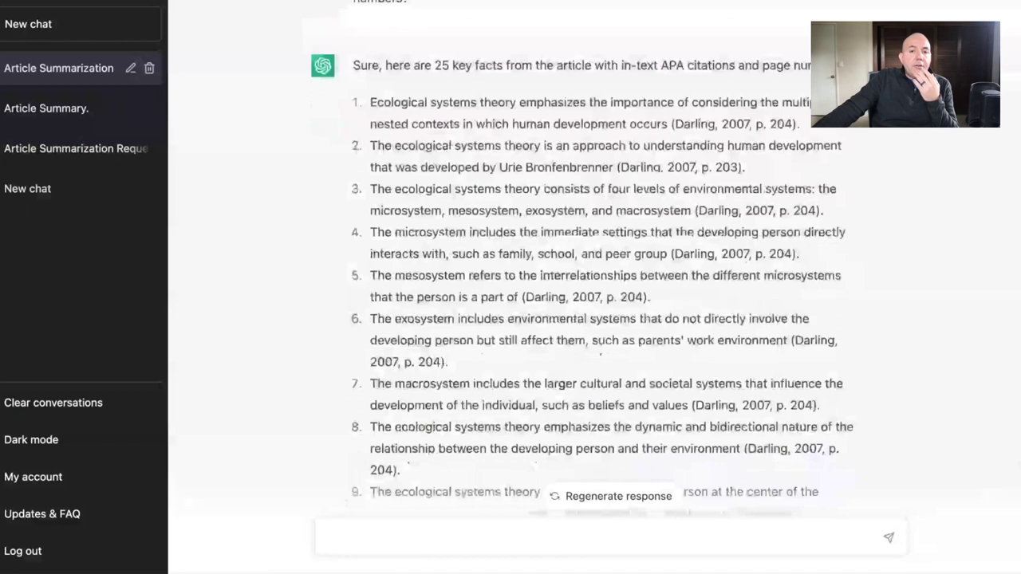
pyautogui.scroll(3, 599, 279)
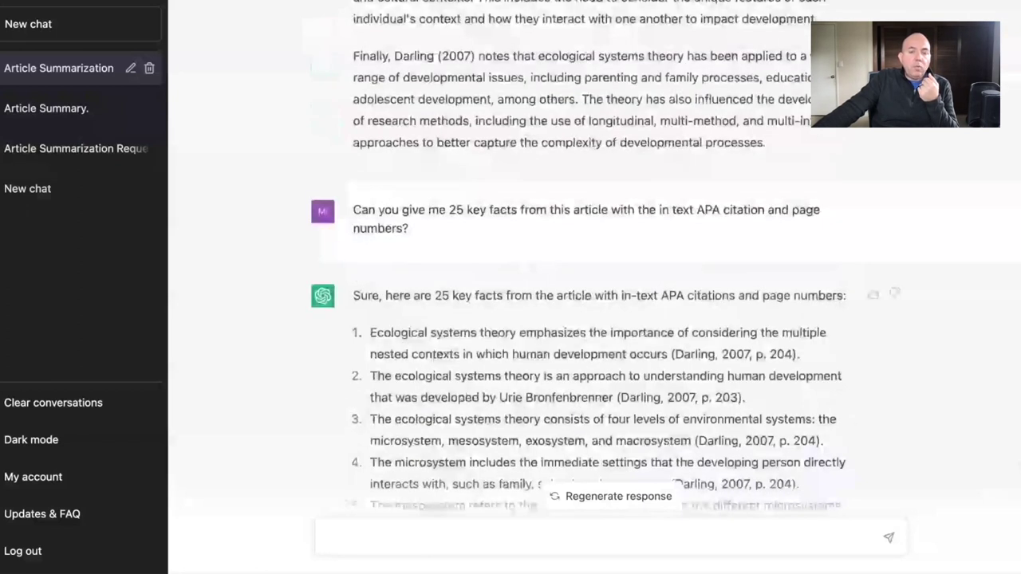
pyautogui.scroll(-1, 606, 258)
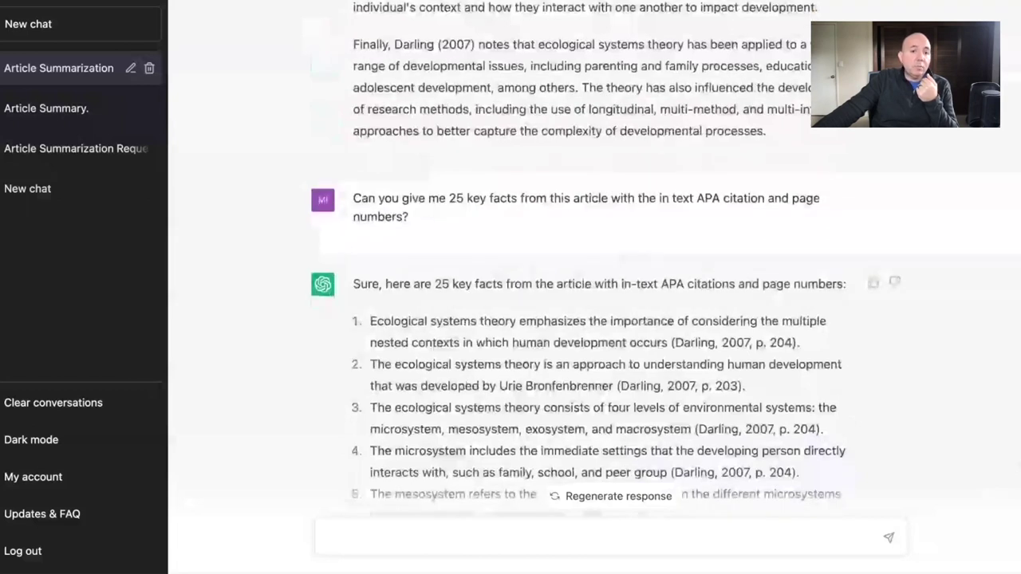
pyautogui.scroll(-1, 606, 259)
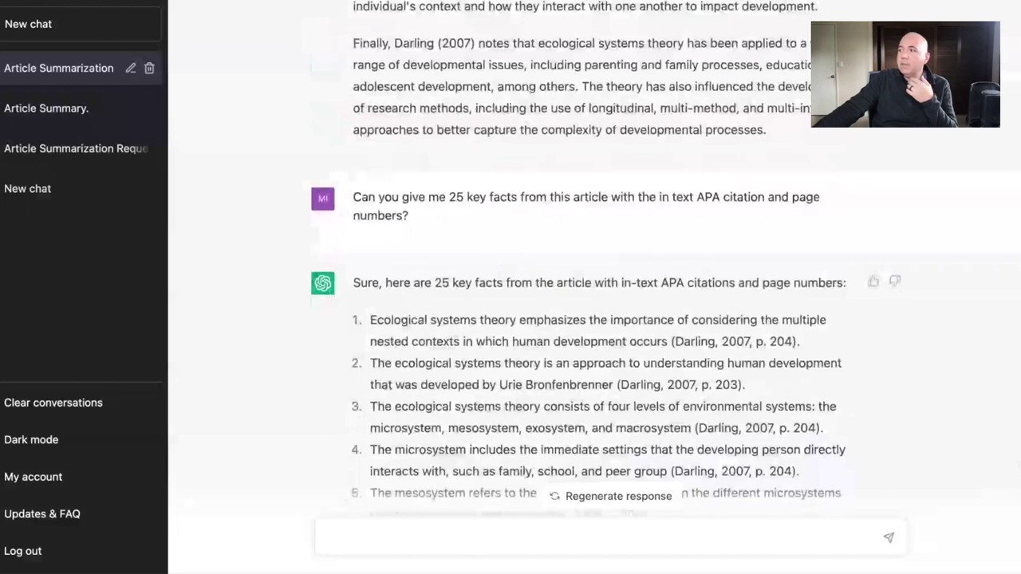
pyautogui.scroll(-1, 606, 320)
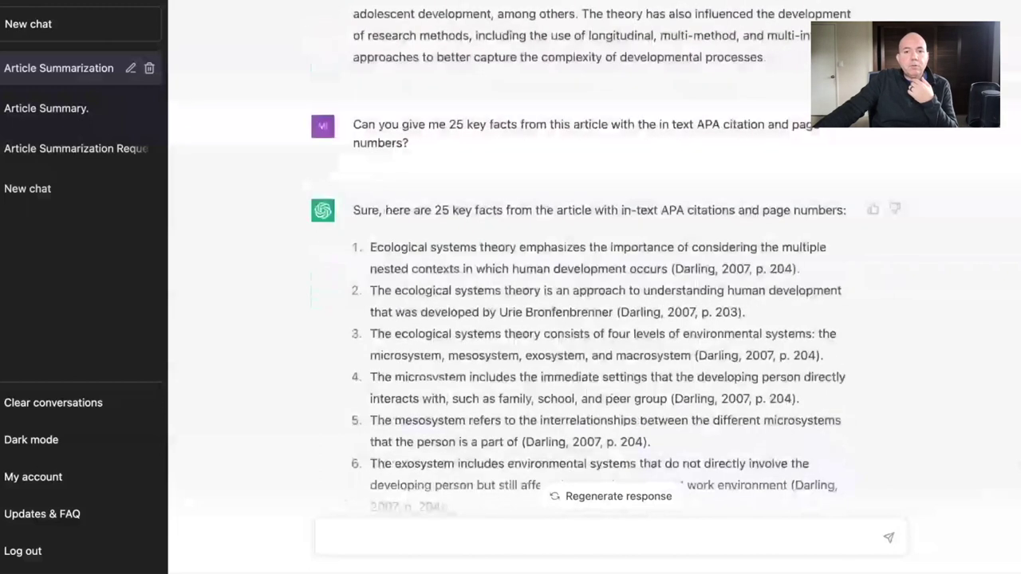
pyautogui.scroll(-6, 607, 280)
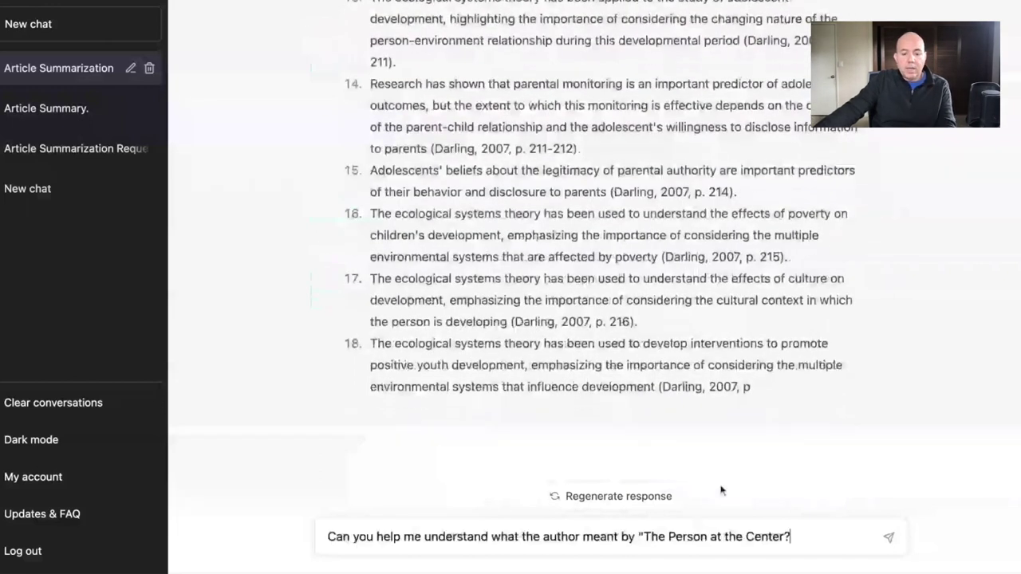
pyautogui.write('?')
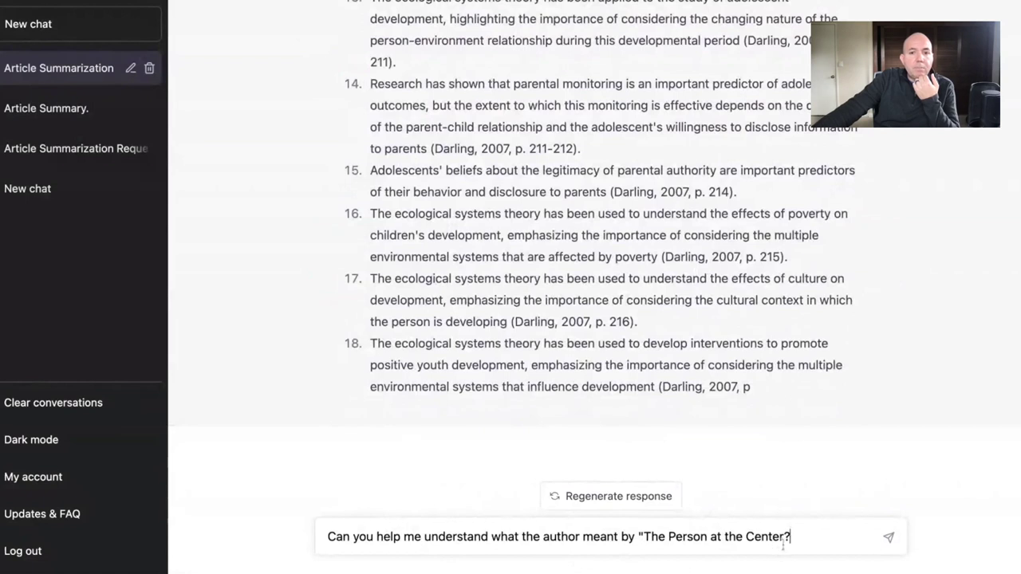
# Send the question asking what the author meant by 'The Person at the Center'
pyautogui.press('Return')
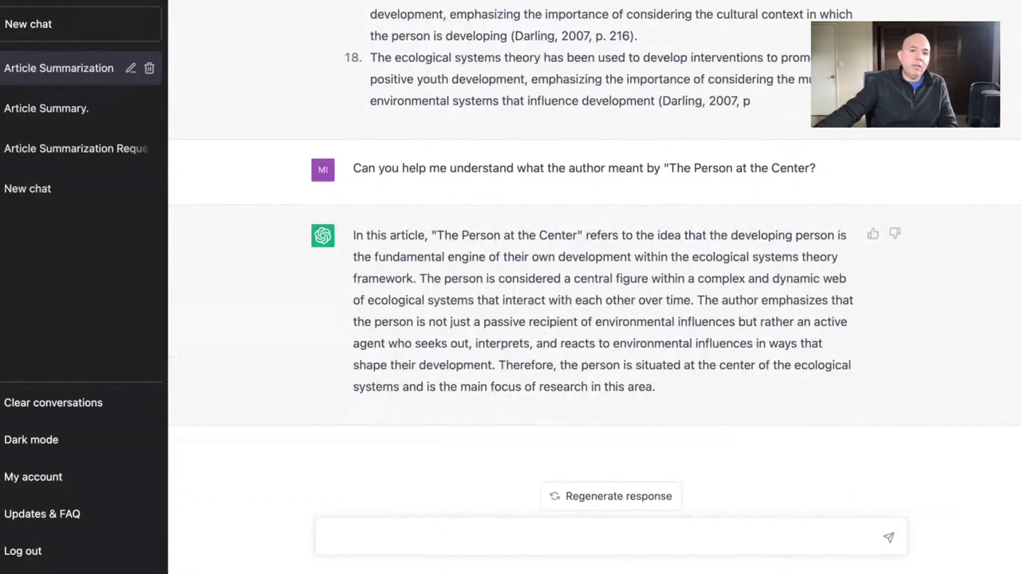
# Ask ChatGPT to make the person-at-the-center explanation simpler, then paste the parental-monitoring question
pyautogui.write('Can oyou')
pyautogui.press('BackSpace')
pyautogui.press('BackSpace')
pyautogui.press('BackSpace')
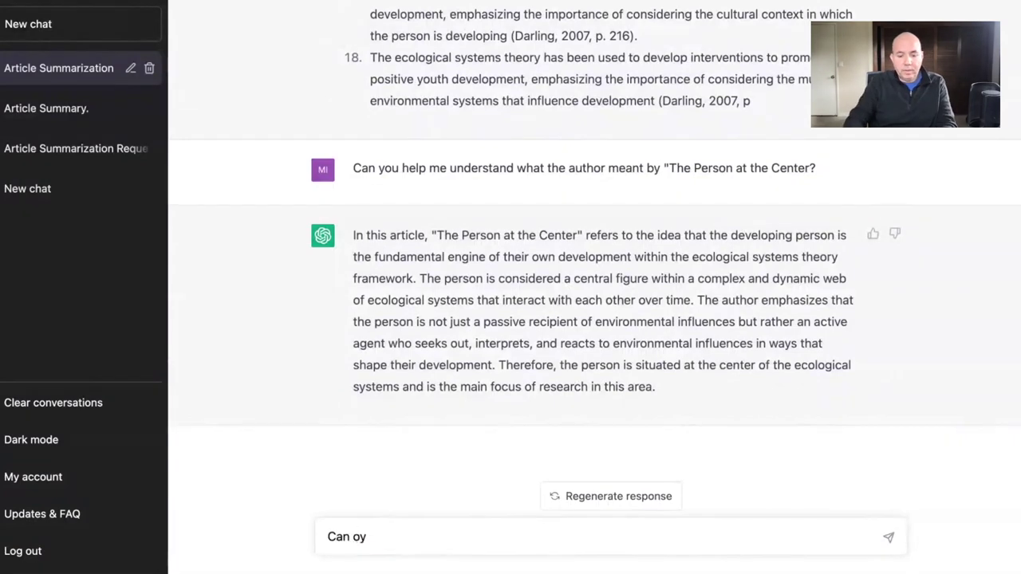
pyautogui.press('BackSpace')
pyautogui.write('you make ')
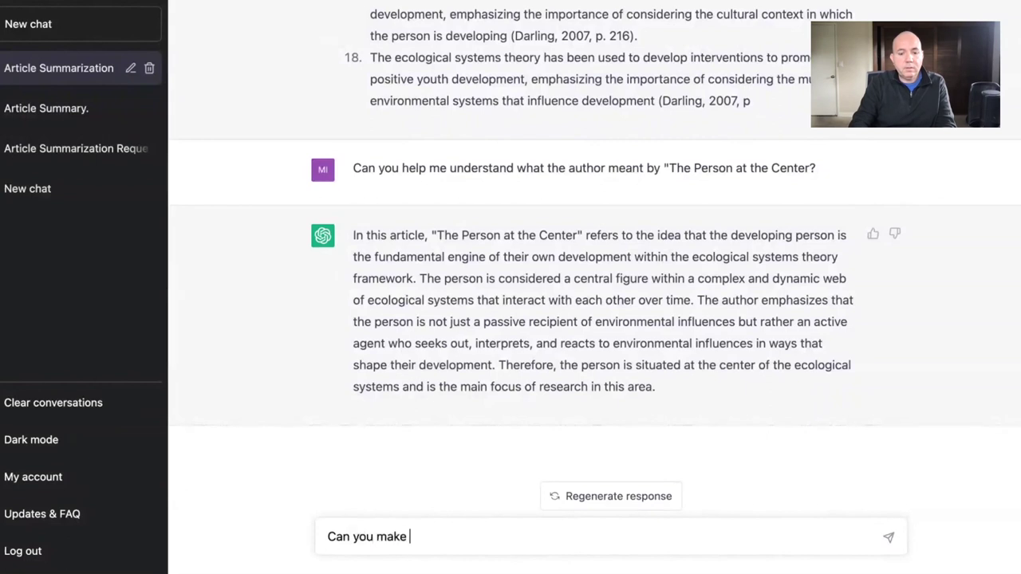
pyautogui.write('this more simp')
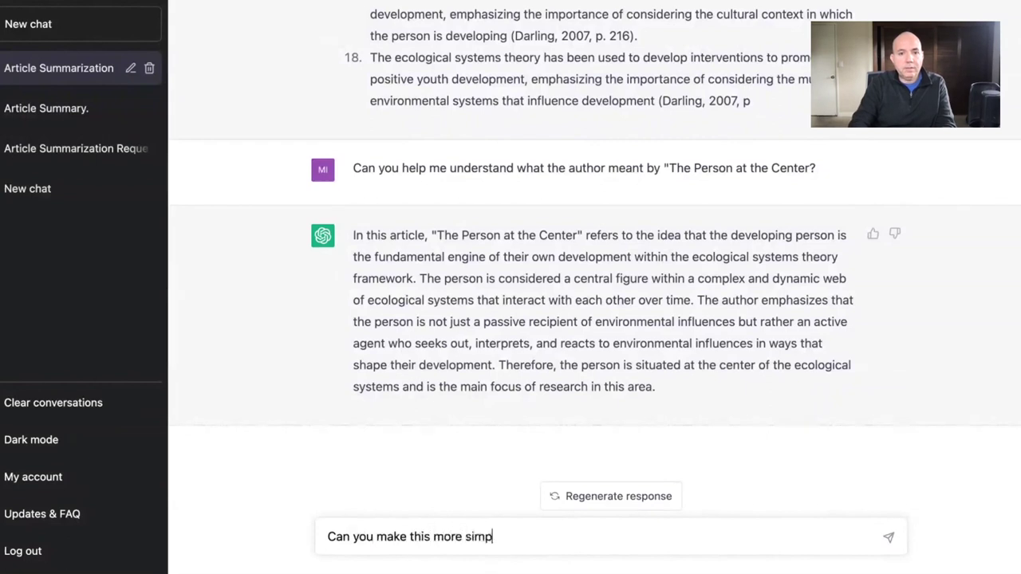
pyautogui.write('le for ')
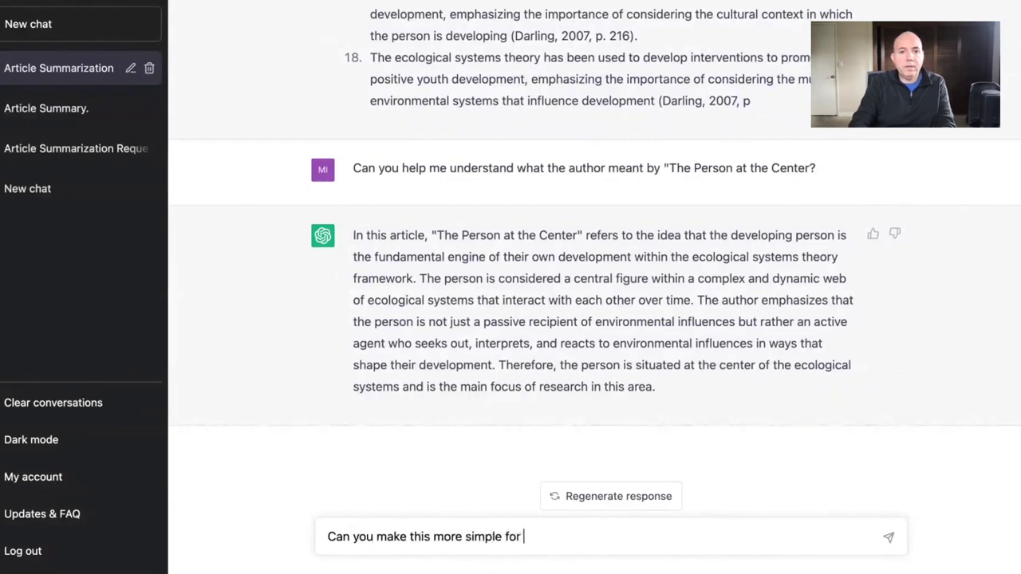
pyautogui.write('me?')
pyautogui.press('Return')
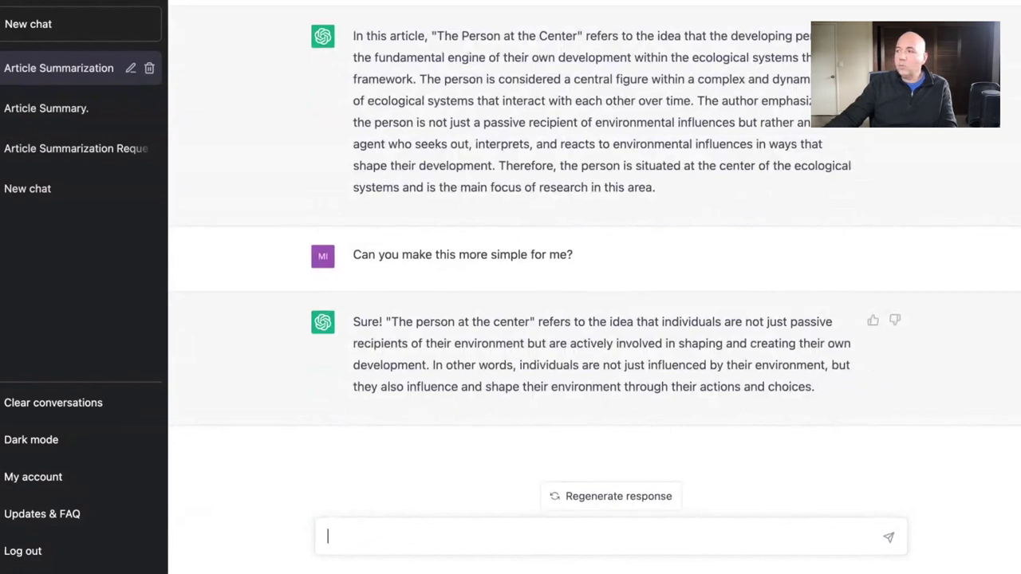
pyautogui.write('What are key ideas from this paper that i could reference in my paper focused on parental monitoring and impact on teenage behavior?')
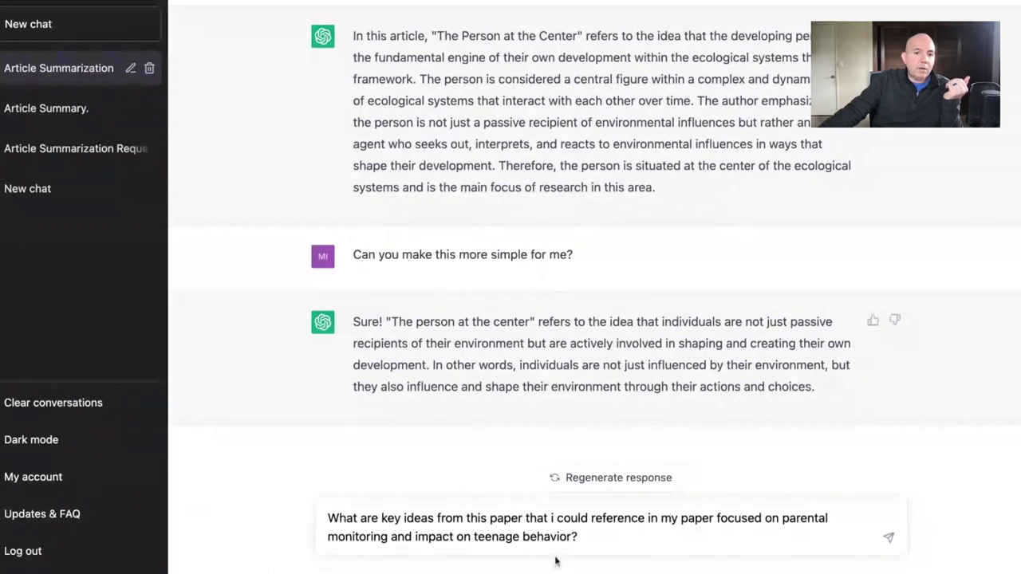
# Send the parental monitoring and teen behavior question and read the cited key-ideas reply
pyautogui.click(885, 542)
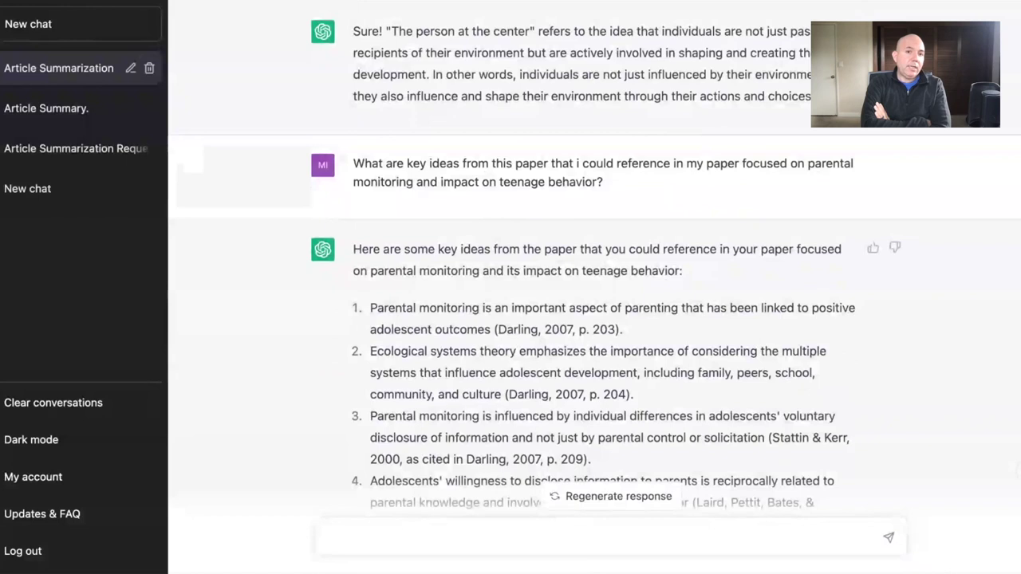
pyautogui.scroll(-1, 503, 348)
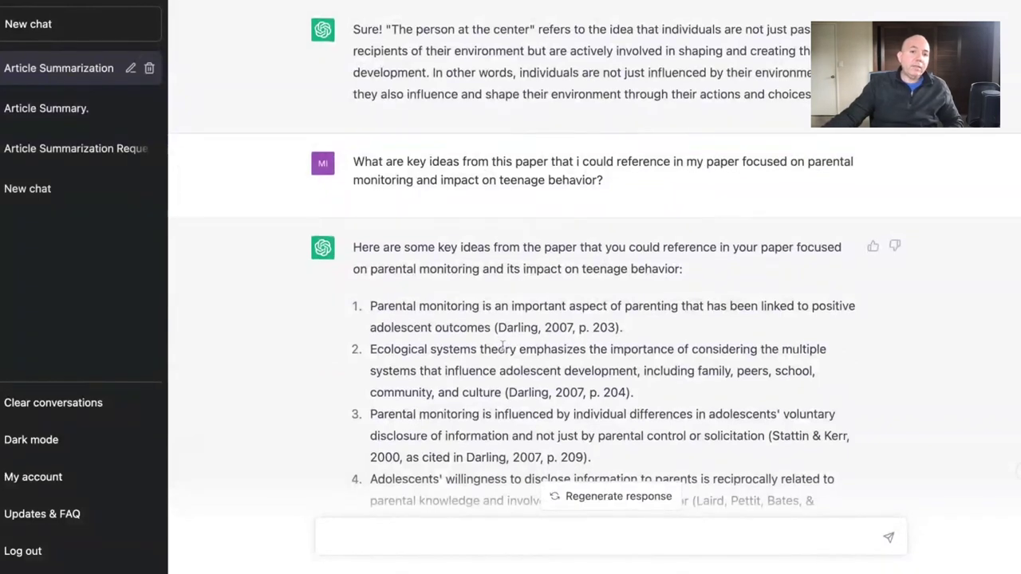
pyautogui.scroll(-1, 502, 348)
pyautogui.scroll(-1, 602, 326)
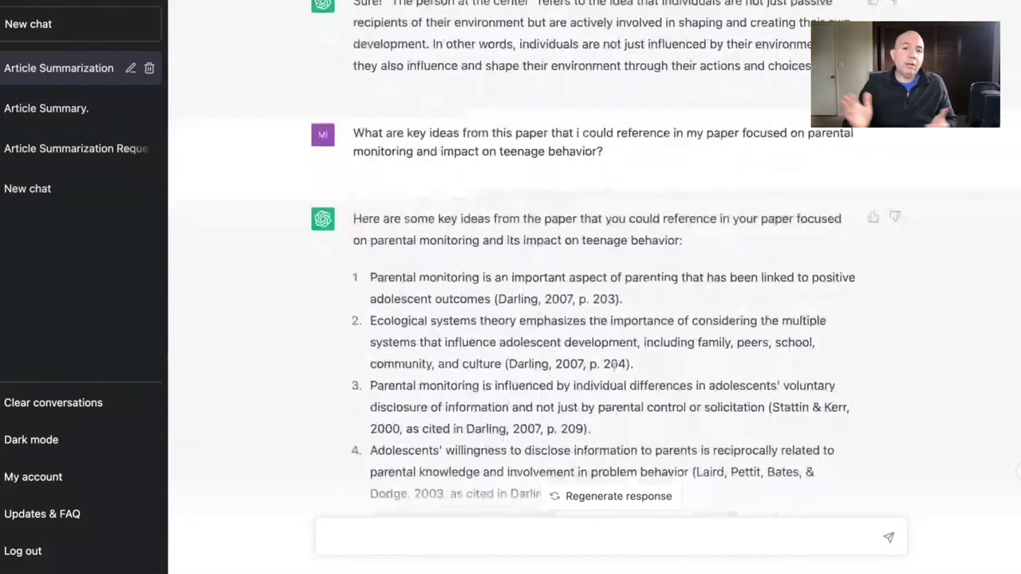
pyautogui.scroll(2, 613, 364)
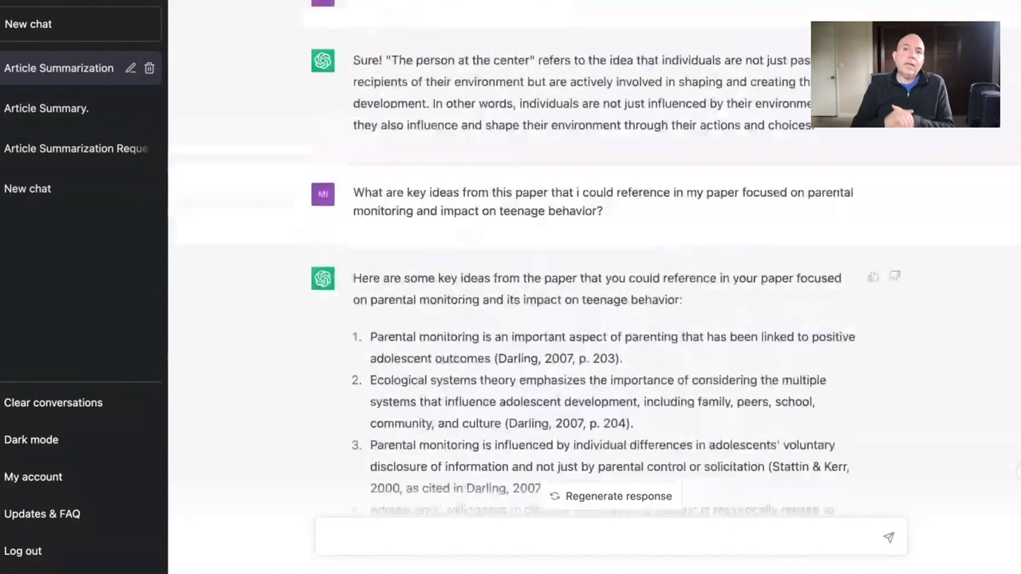